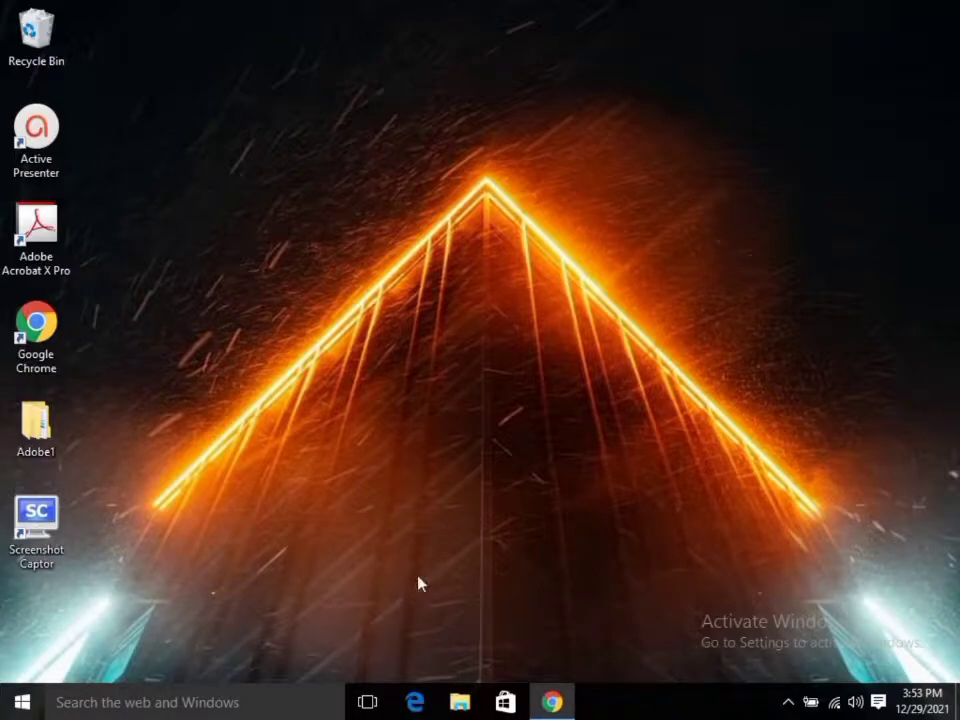
# Open the running Screenshot Captor, bring its window fully into view and grab a screenshot of the entire workspace.
pyautogui.click(787, 702)
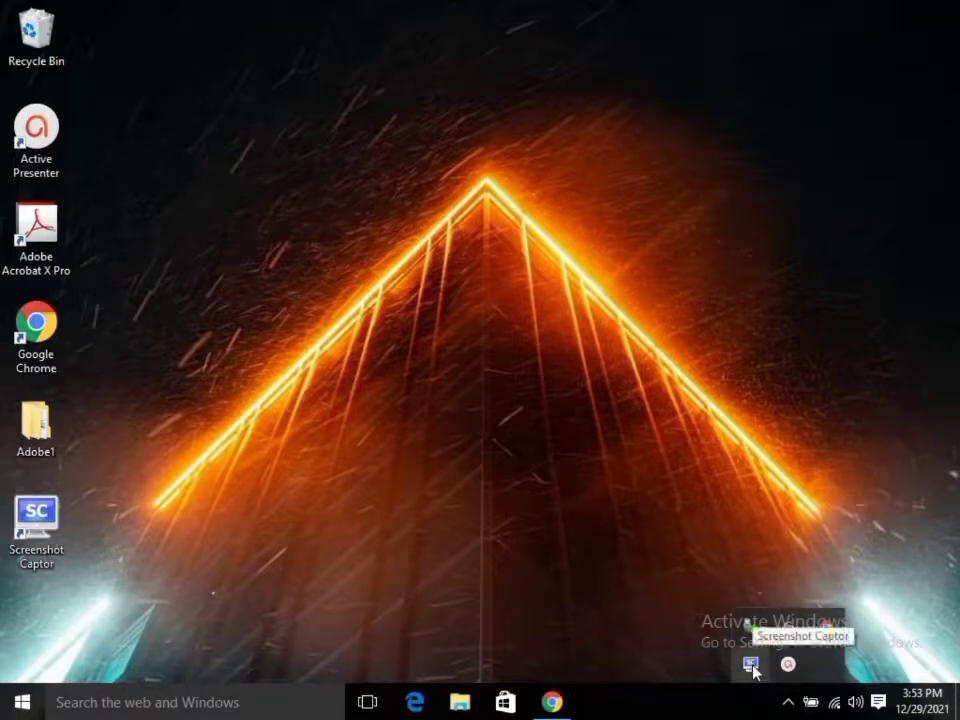
pyautogui.click(751, 665)
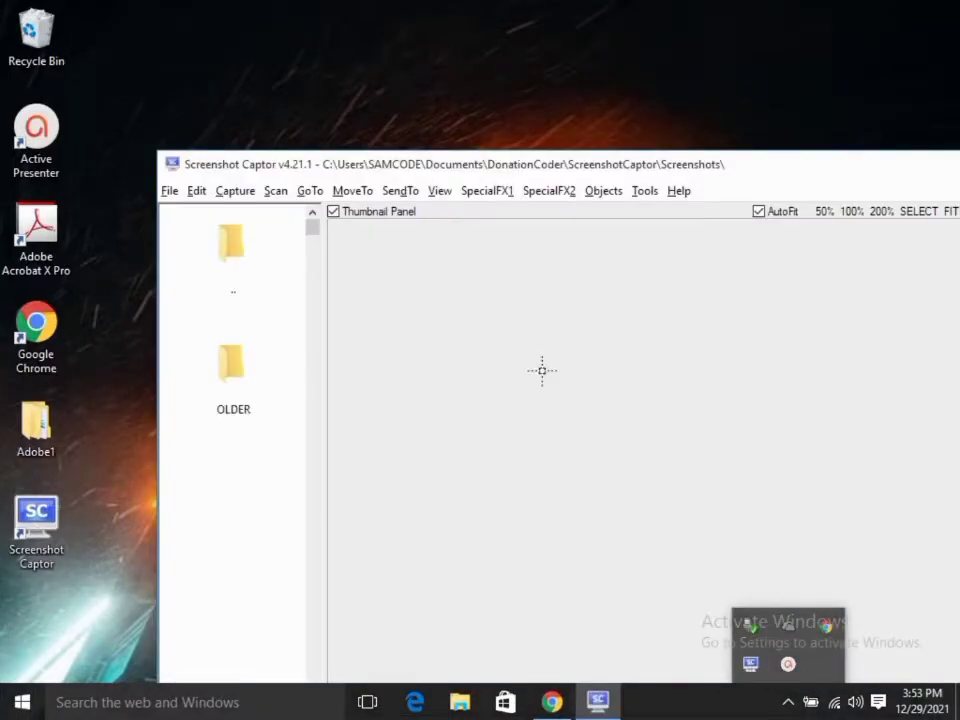
pyautogui.moveTo(783, 165); pyautogui.dragTo(678, 61)
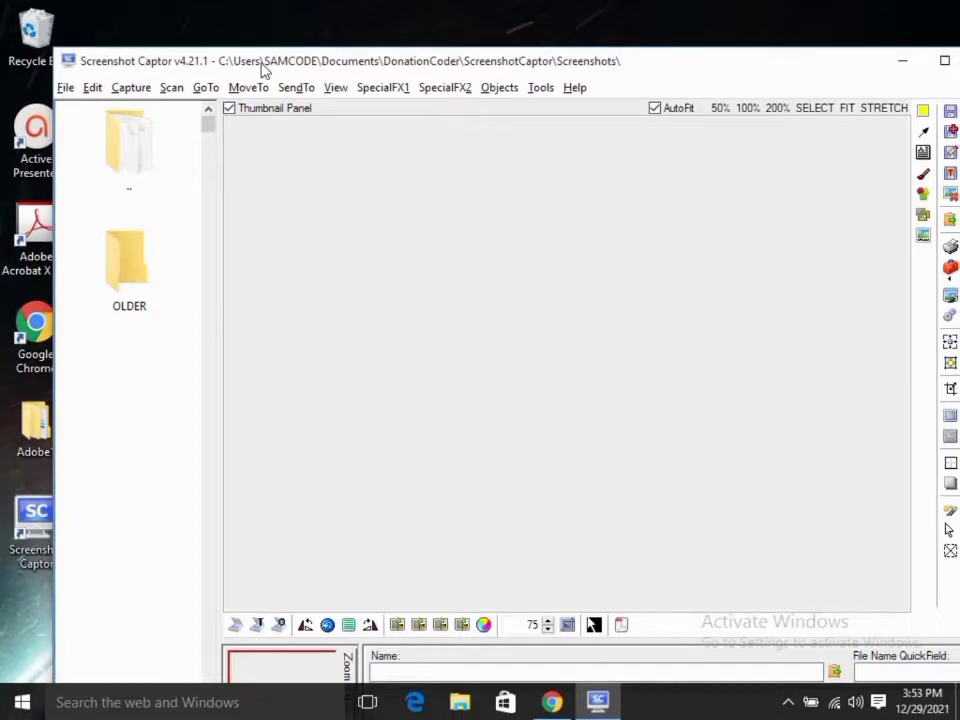
pyautogui.click(145, 91)
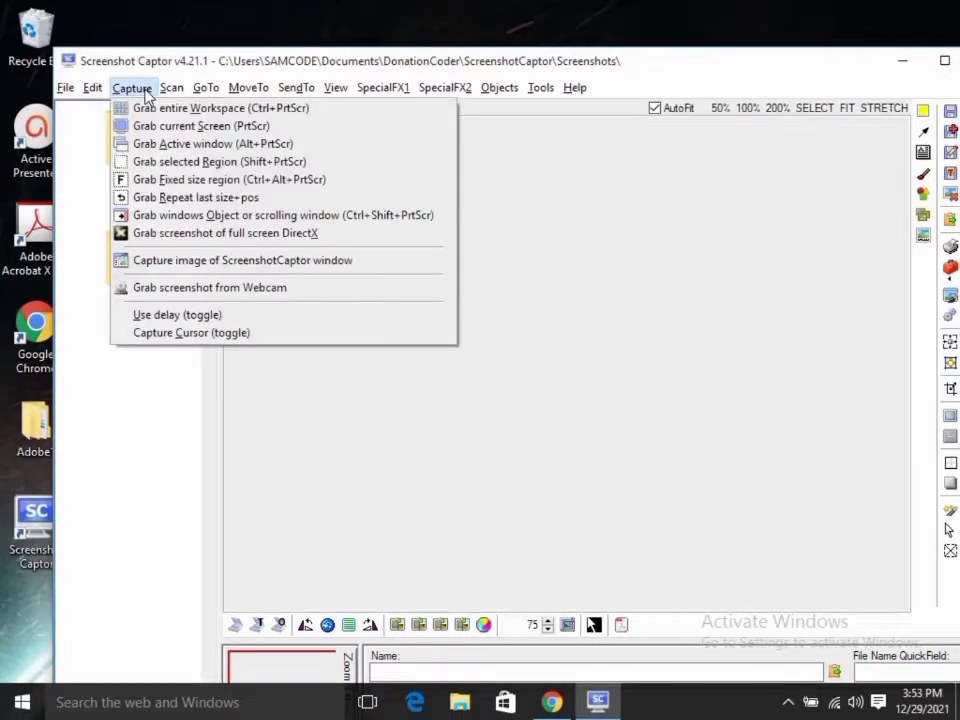
pyautogui.click(236, 109)
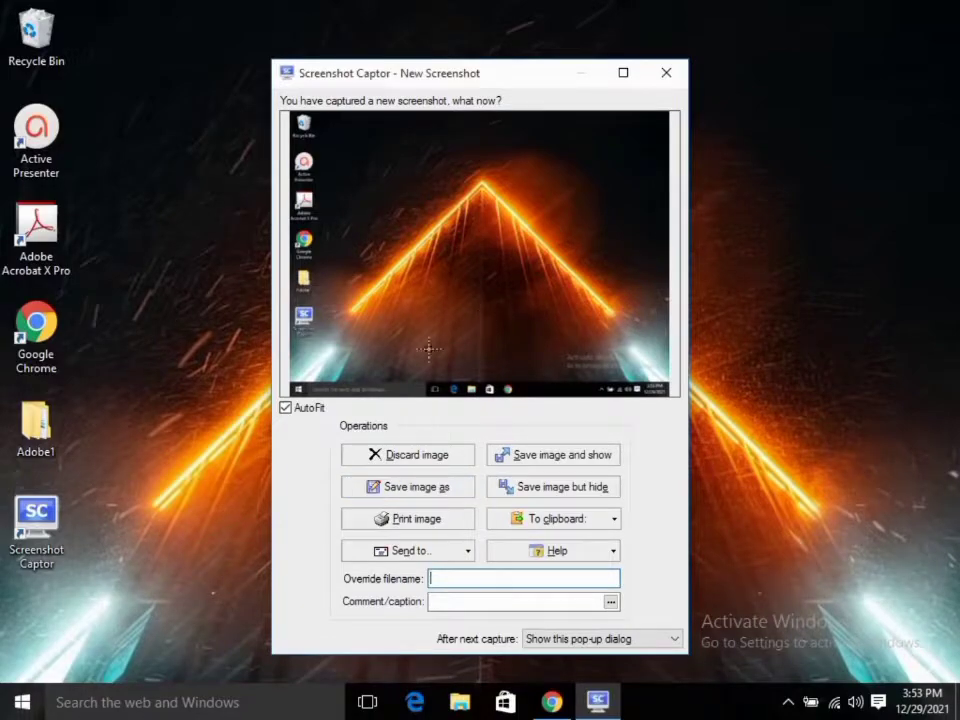
# Save the captured image as a PNG named "window screen shot" in the Screenshots folder.
pyautogui.click(433, 495)
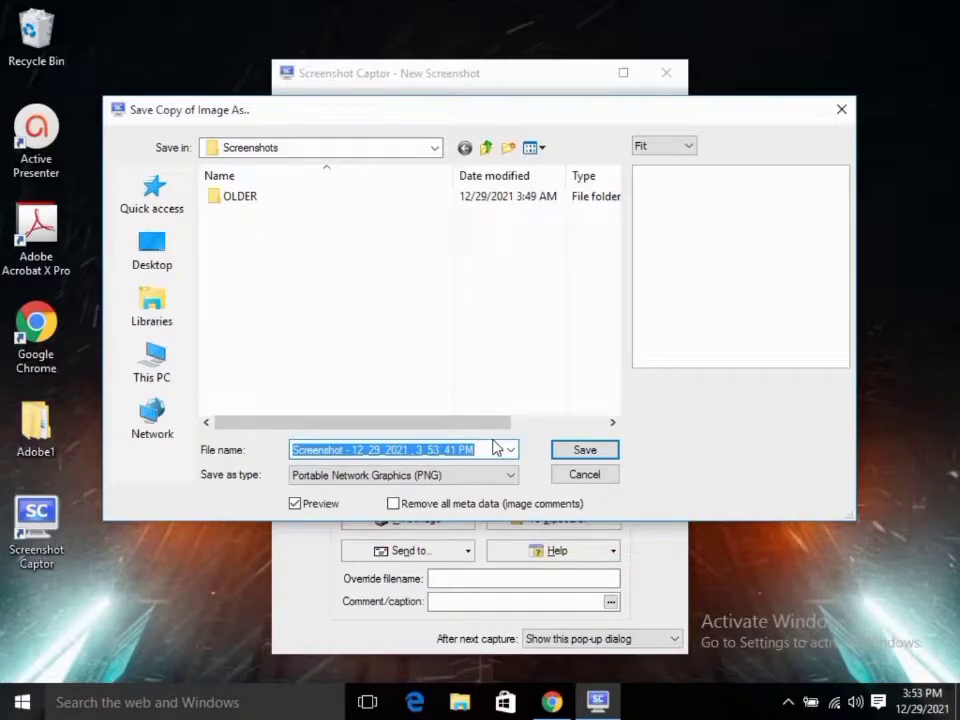
pyautogui.write('win')
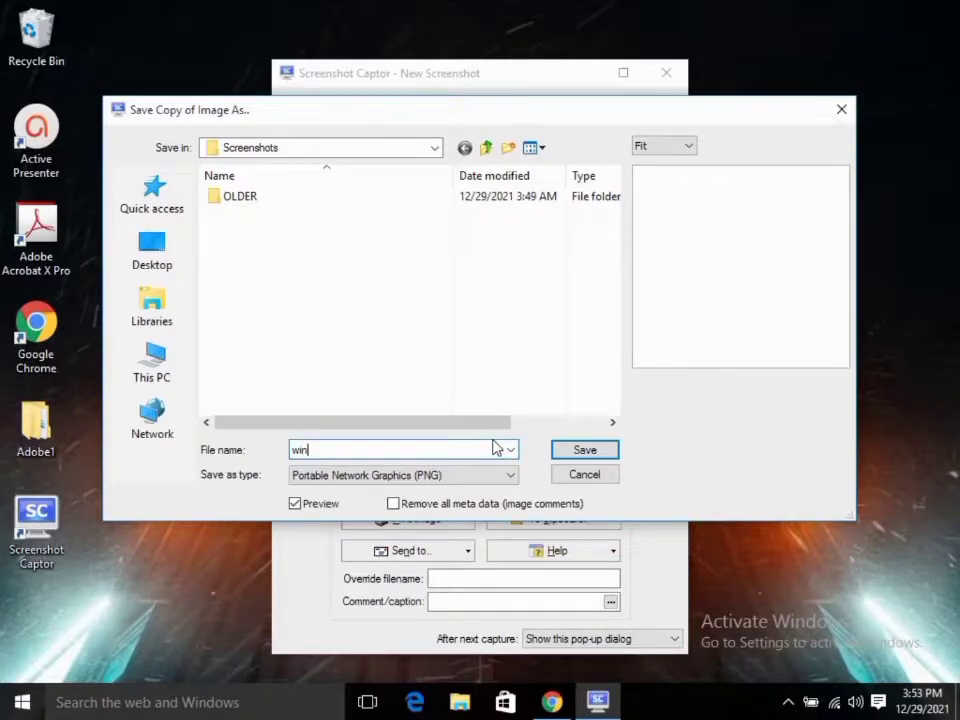
pyautogui.write('dow screen shot')
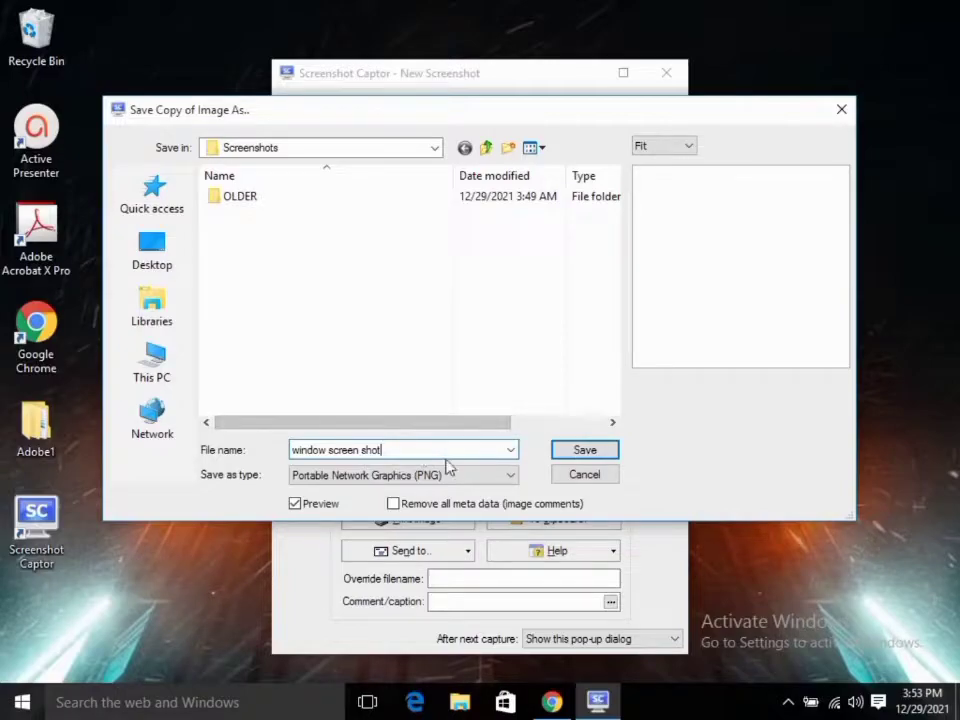
pyautogui.click(596, 452)
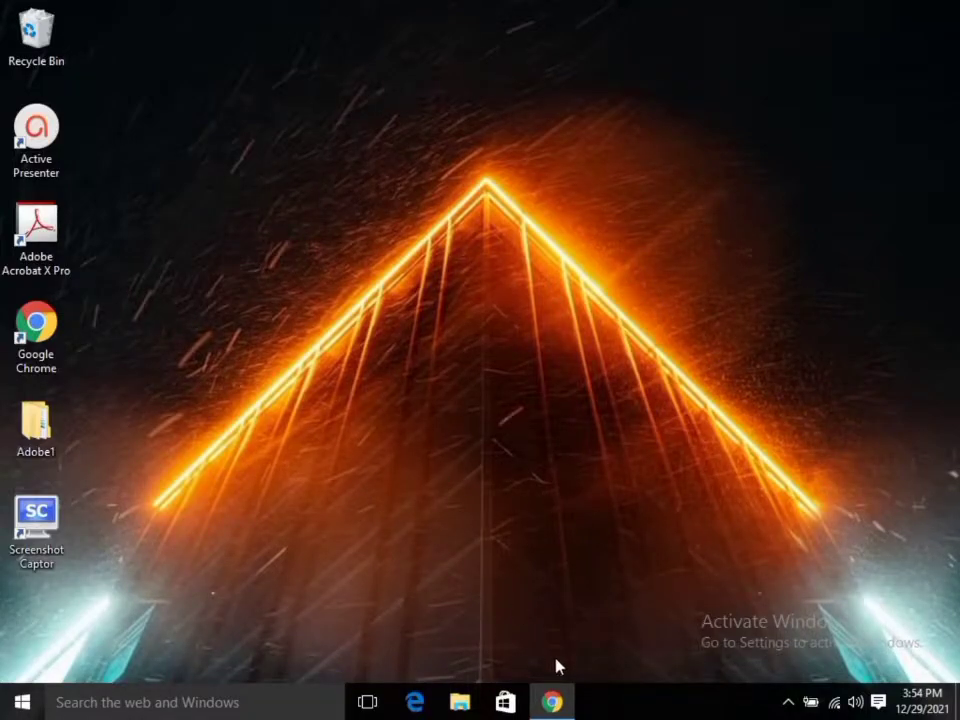
# Switch to Google Chrome and search Google for "download screenshot captor".
pyautogui.moveTo(552, 702)
pyautogui.click(483, 614)
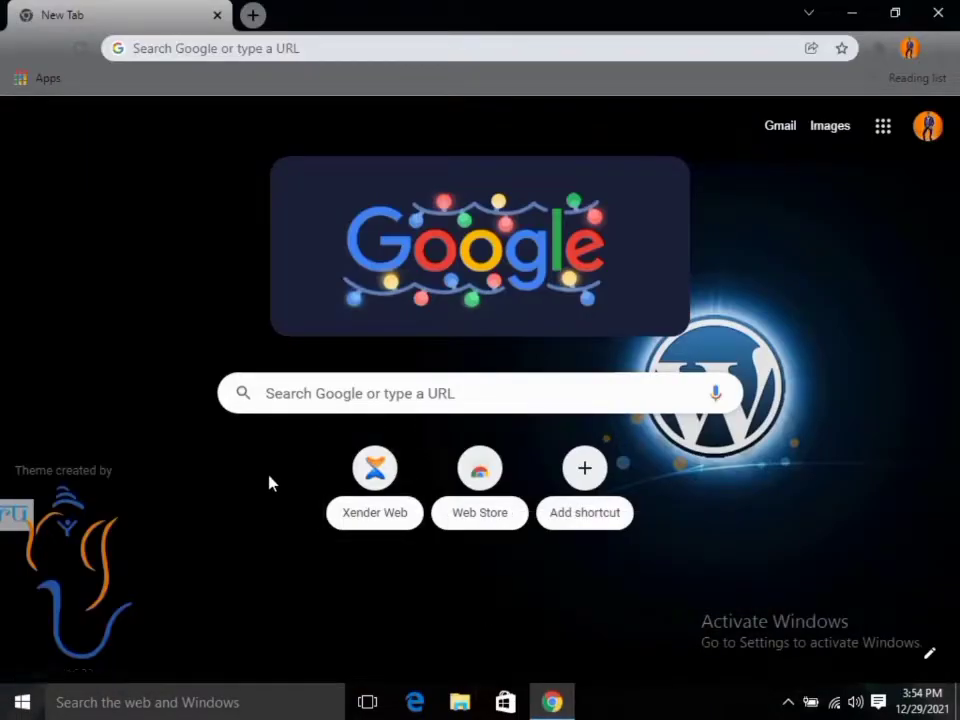
pyautogui.click(333, 389)
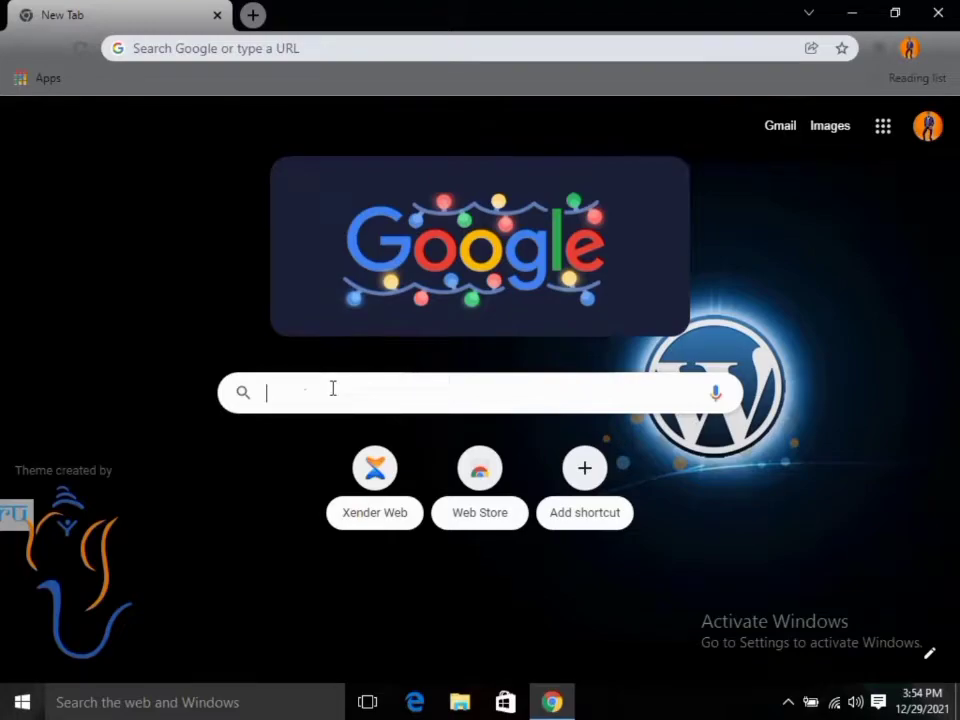
pyautogui.write('s')
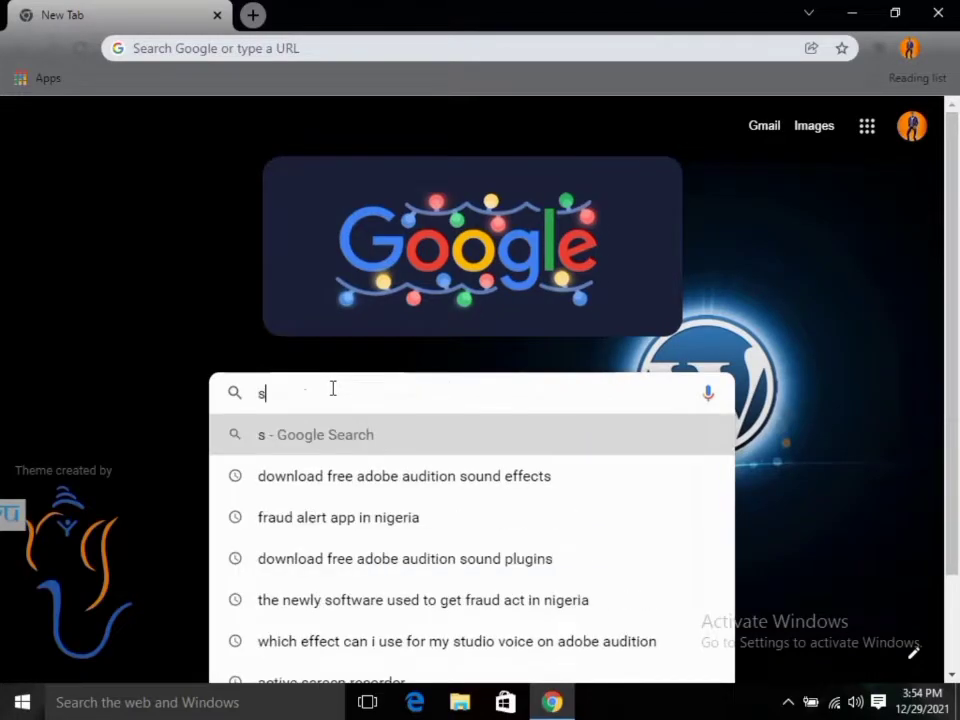
pyautogui.write('cr')
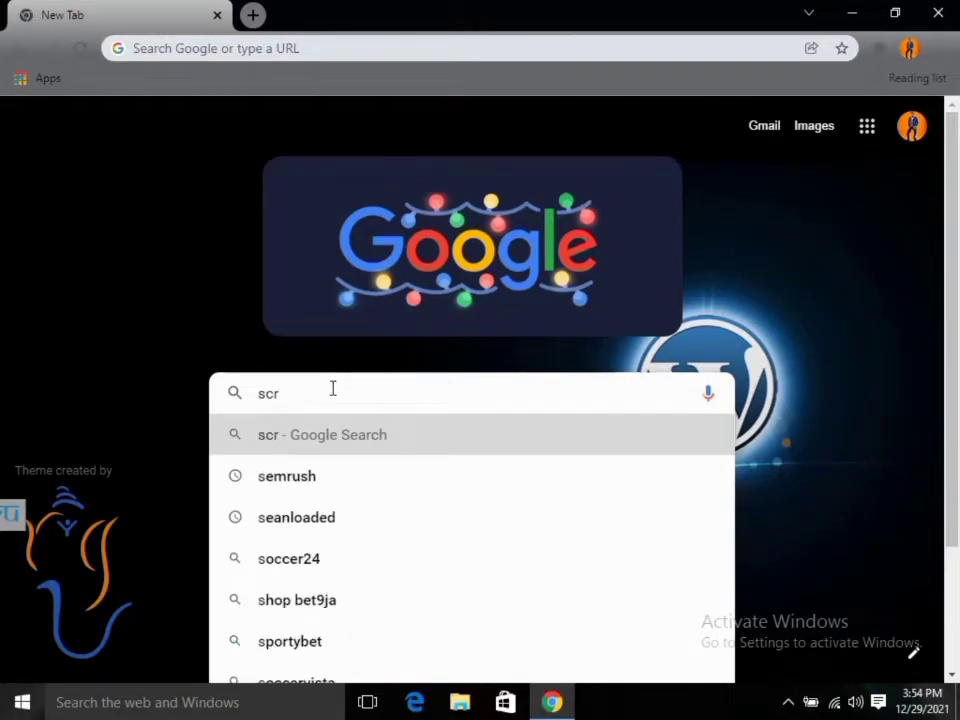
pyautogui.write('een')
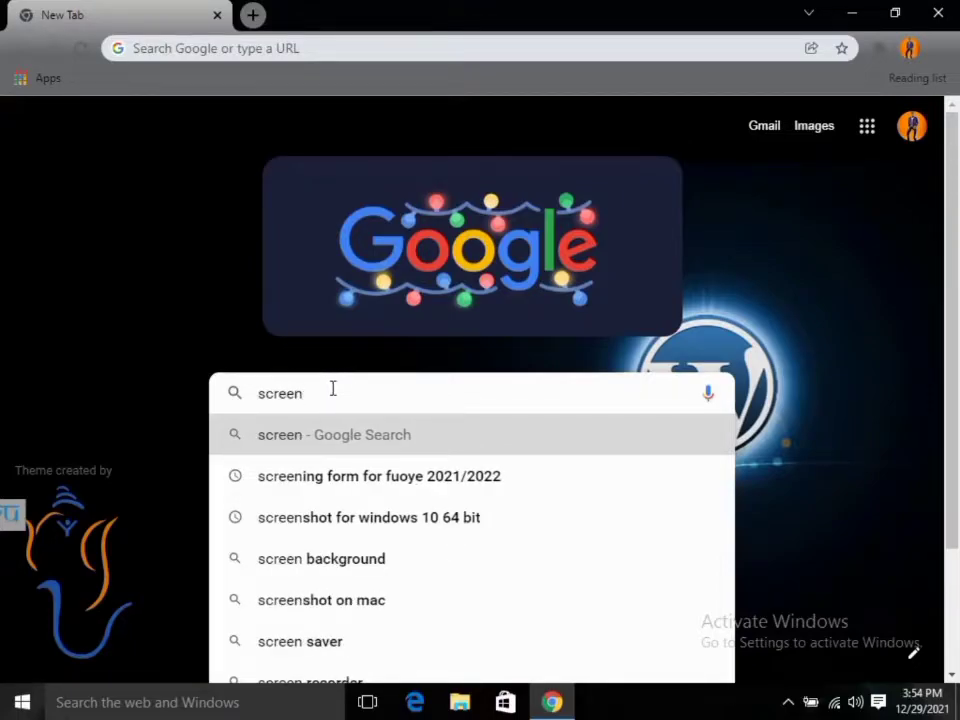
pyautogui.write('shot')
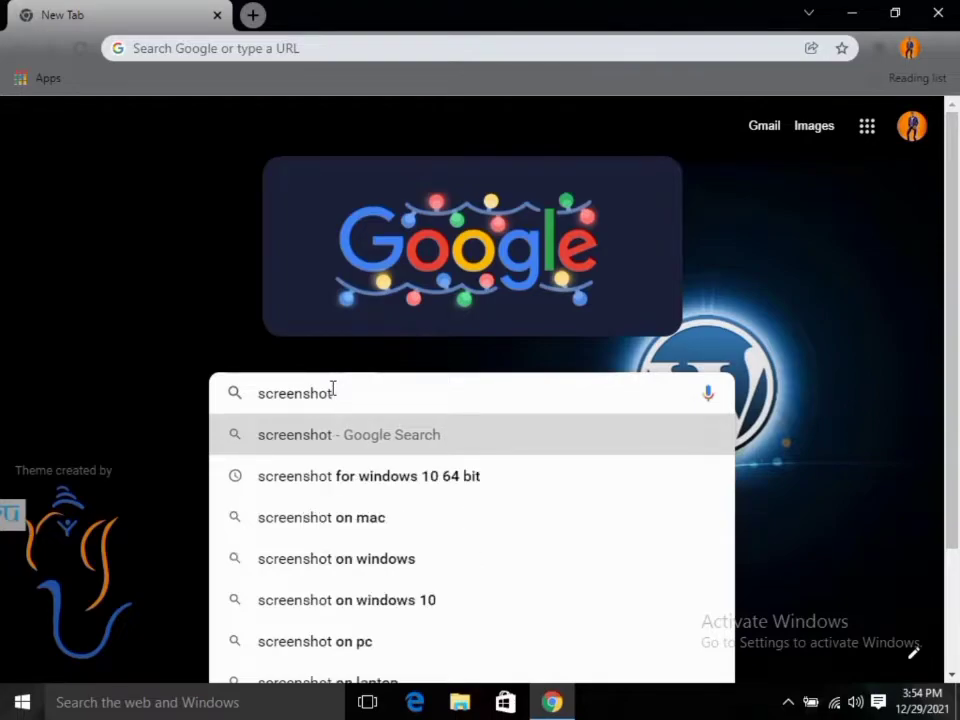
pyautogui.write(' cap')
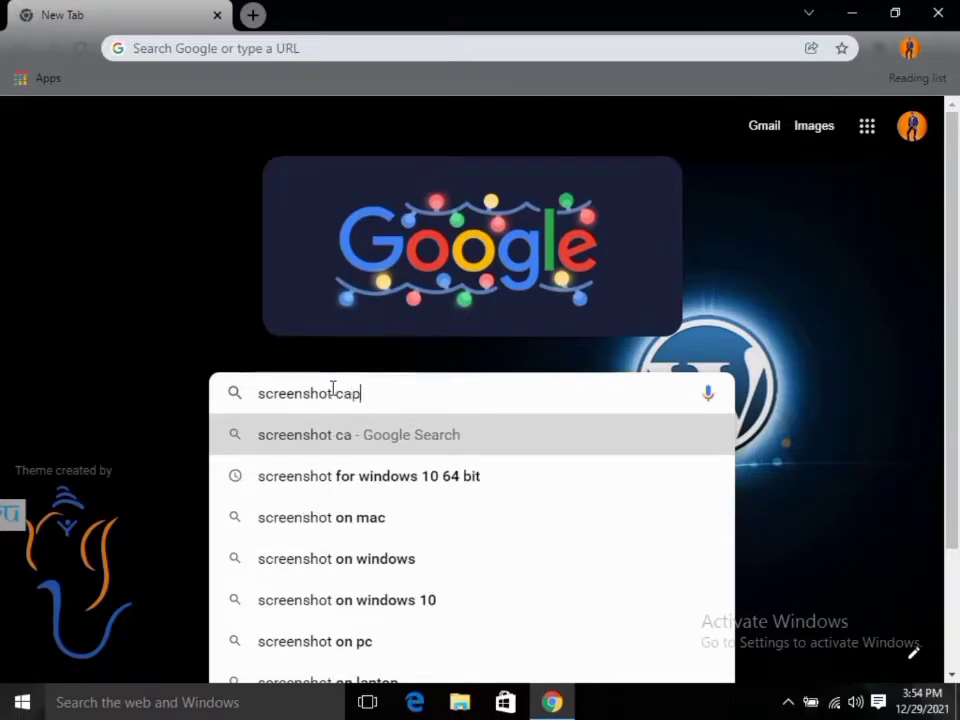
pyautogui.write('tor')
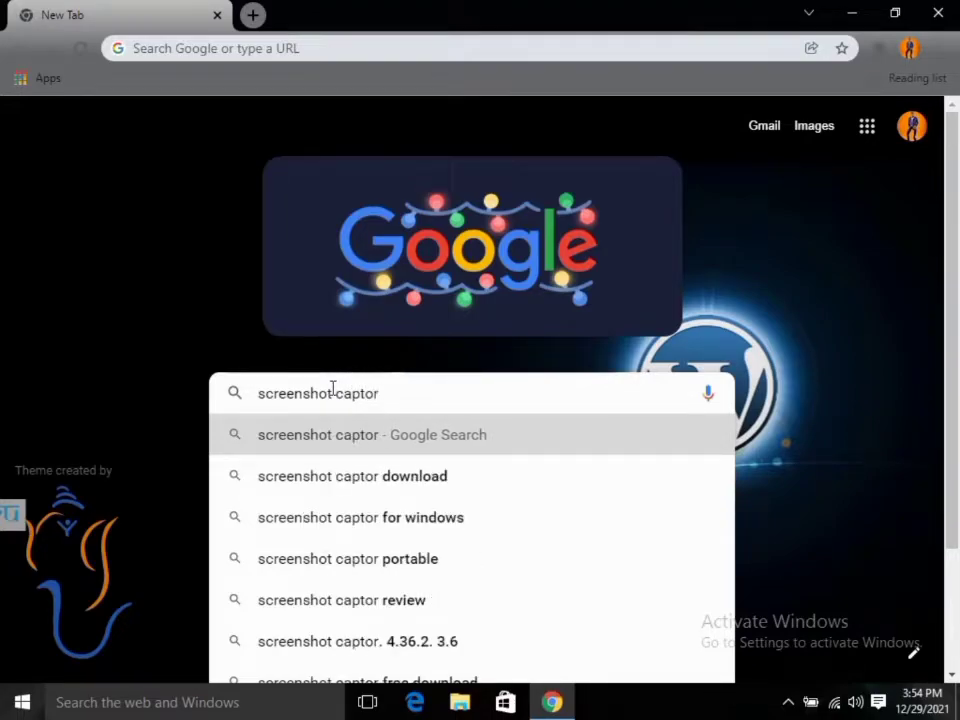
pyautogui.press('Left')
pyautogui.press('Left')
pyautogui.press('Left')
pyautogui.press('Left')
pyautogui.press('Left')
pyautogui.press('Left')
pyautogui.press('Left')
pyautogui.press('Left')
pyautogui.press('Left')
pyautogui.press('Left')
pyautogui.press('Left')
pyautogui.press('Left')
pyautogui.press('Left')
pyautogui.press('Left')
pyautogui.press('Left')
pyautogui.press('Left')
pyautogui.press('Left')
pyautogui.write('down')
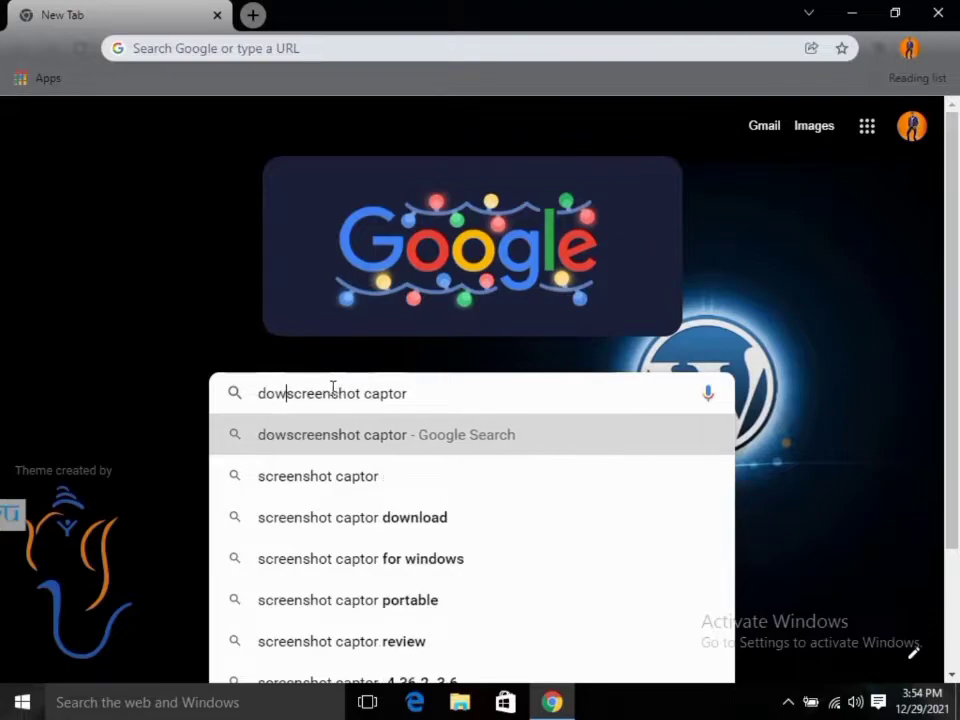
pyautogui.write('lo')
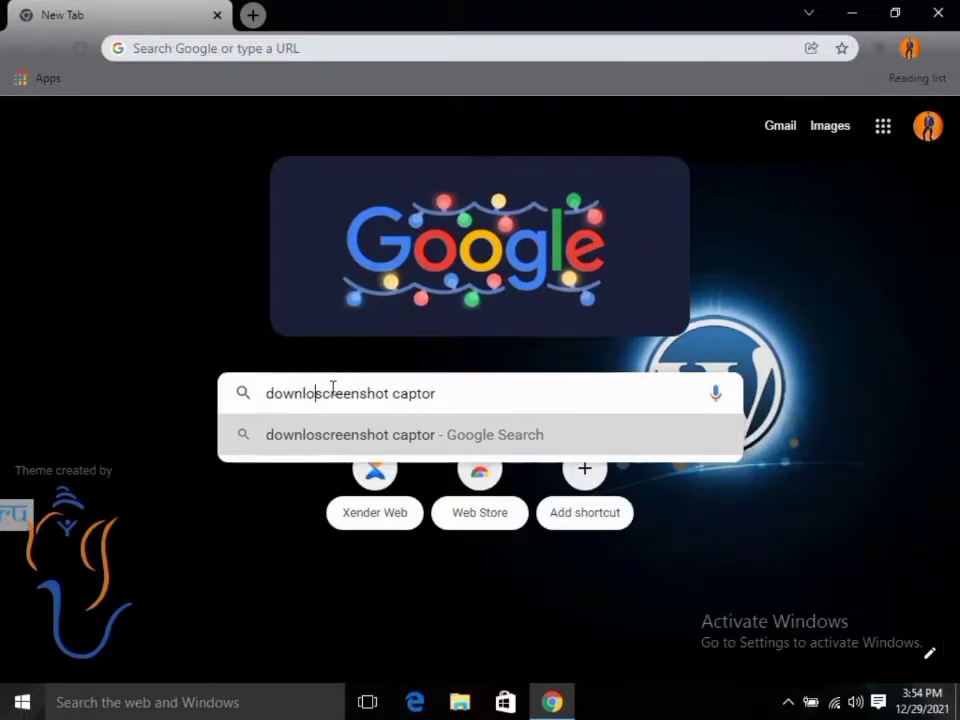
pyautogui.write('ad')
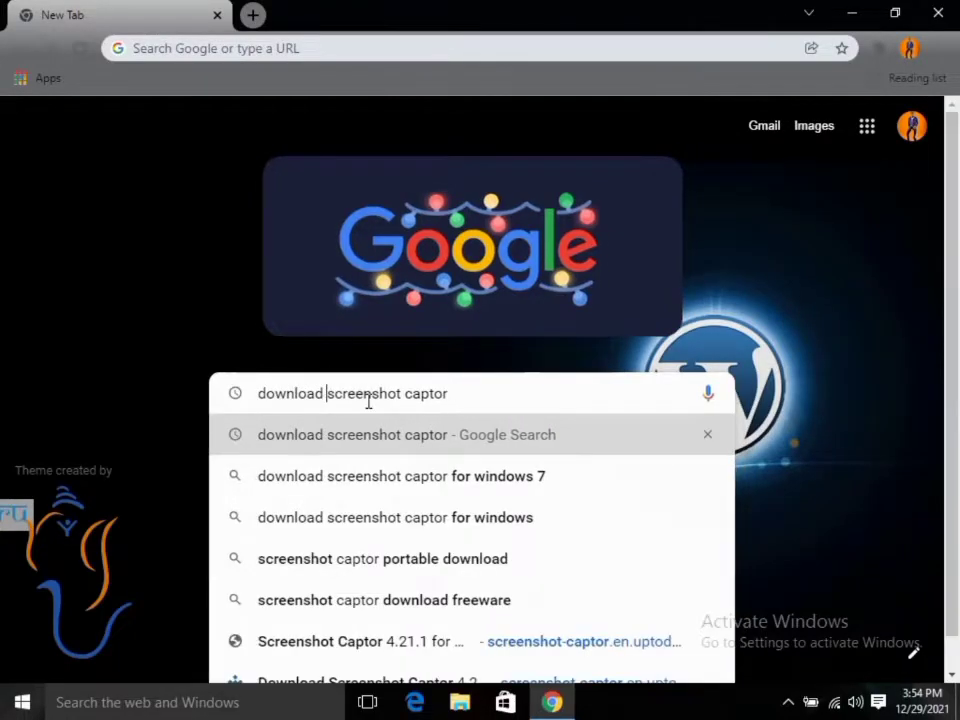
pyautogui.click(471, 393)
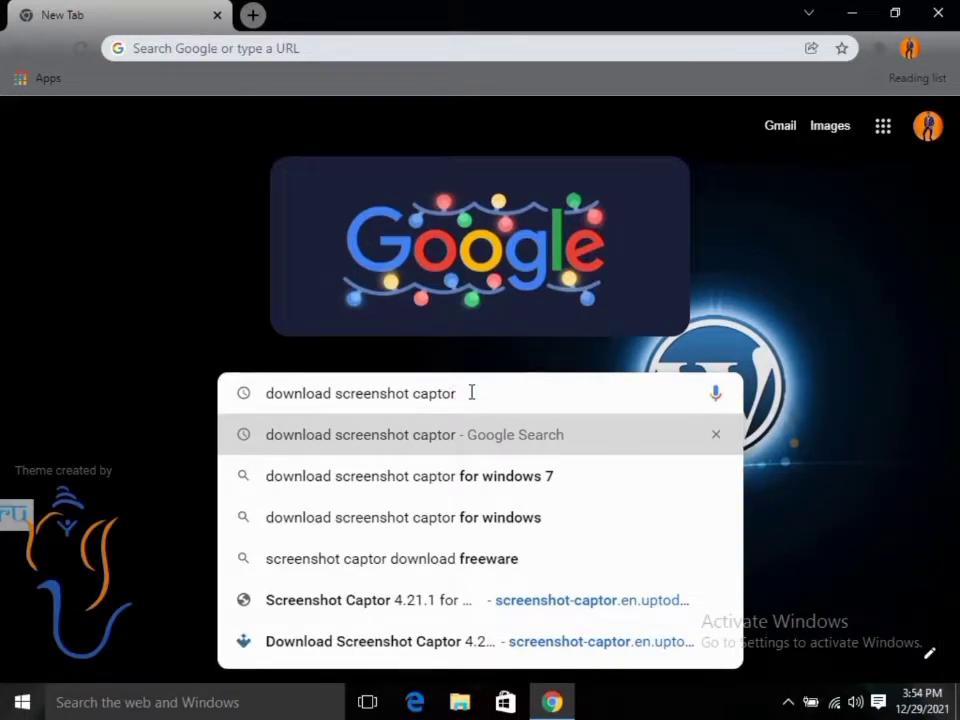
pyautogui.press('Return')
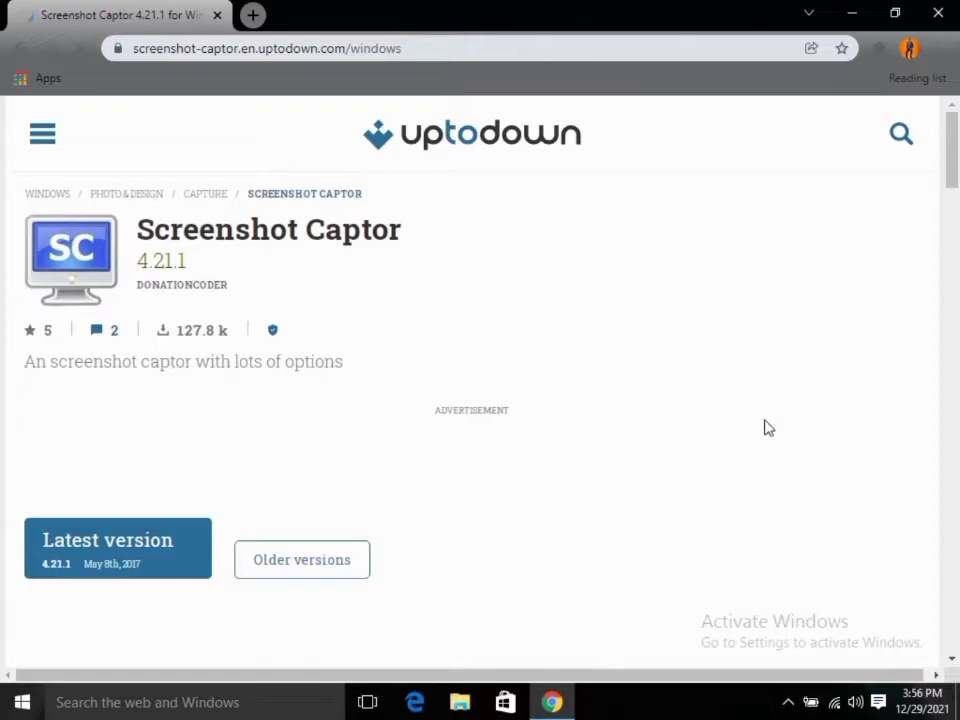
# Examine the Uptodown page for Screenshot Captor, including its description, program information, older versions and ratings.
pyautogui.click(952, 664)
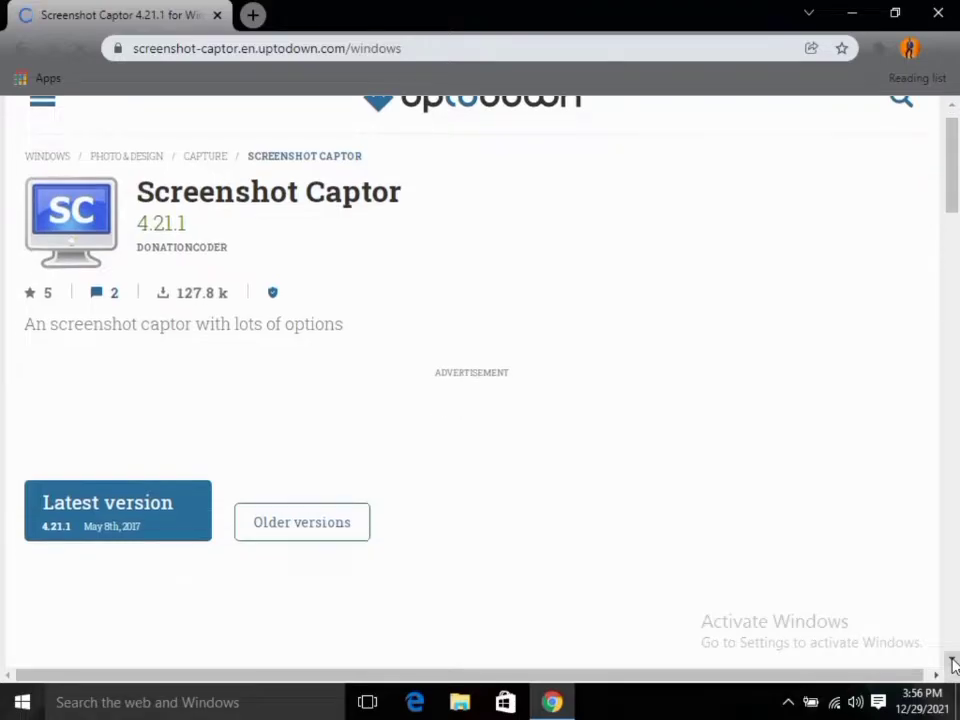
pyautogui.click(952, 664)
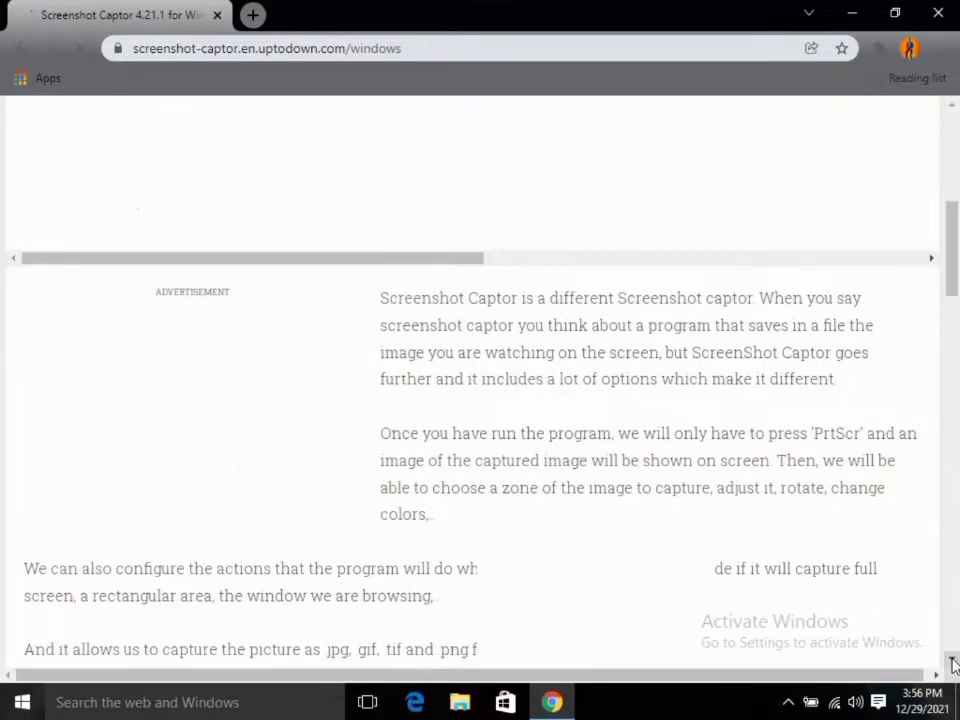
pyautogui.click(952, 664)
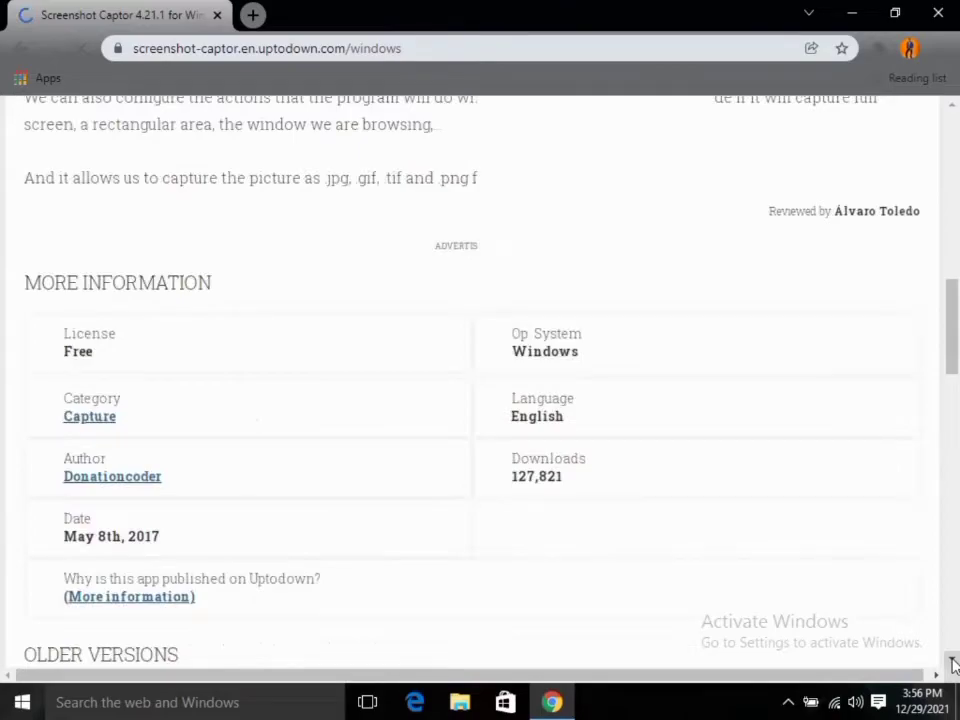
pyautogui.click(952, 664)
pyautogui.click(952, 664)
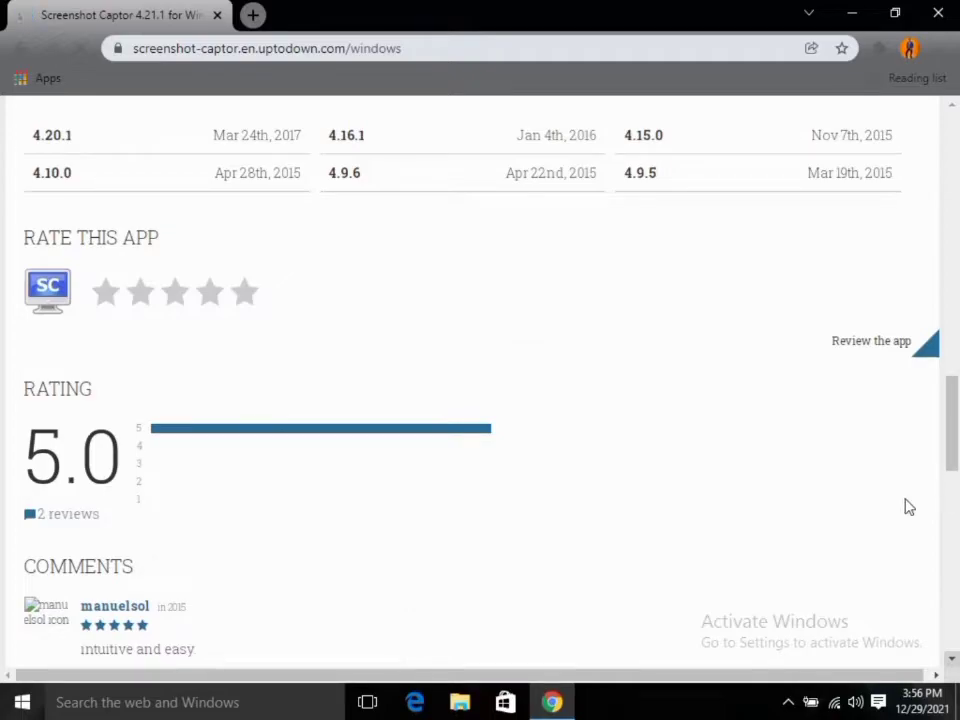
pyautogui.scroll(-1, 905, 509)
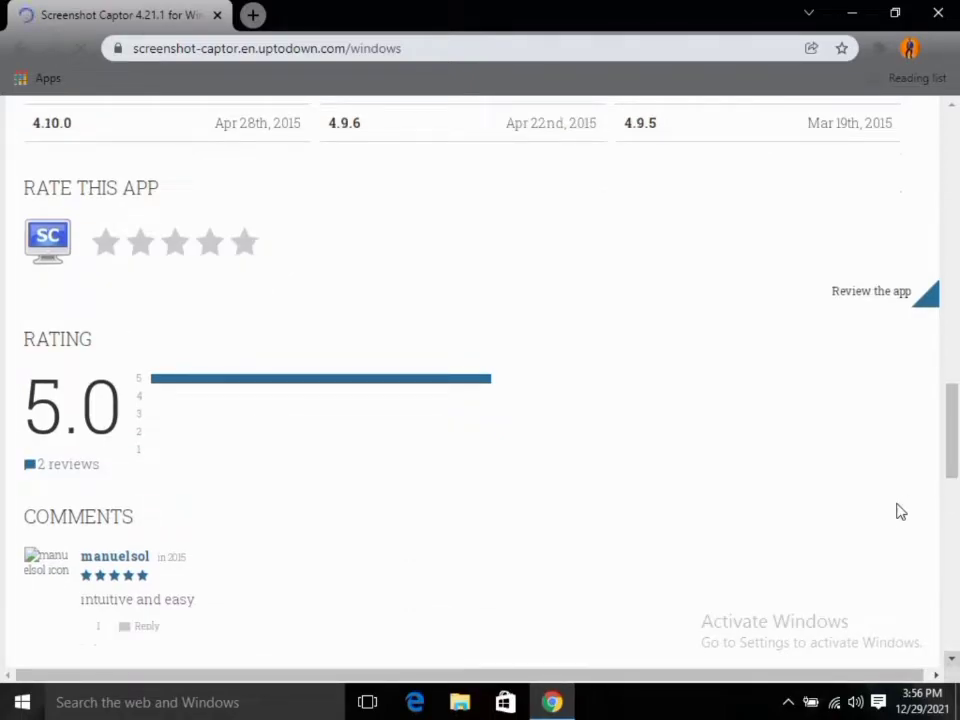
pyautogui.moveTo(951, 454); pyautogui.dragTo(951, 374)
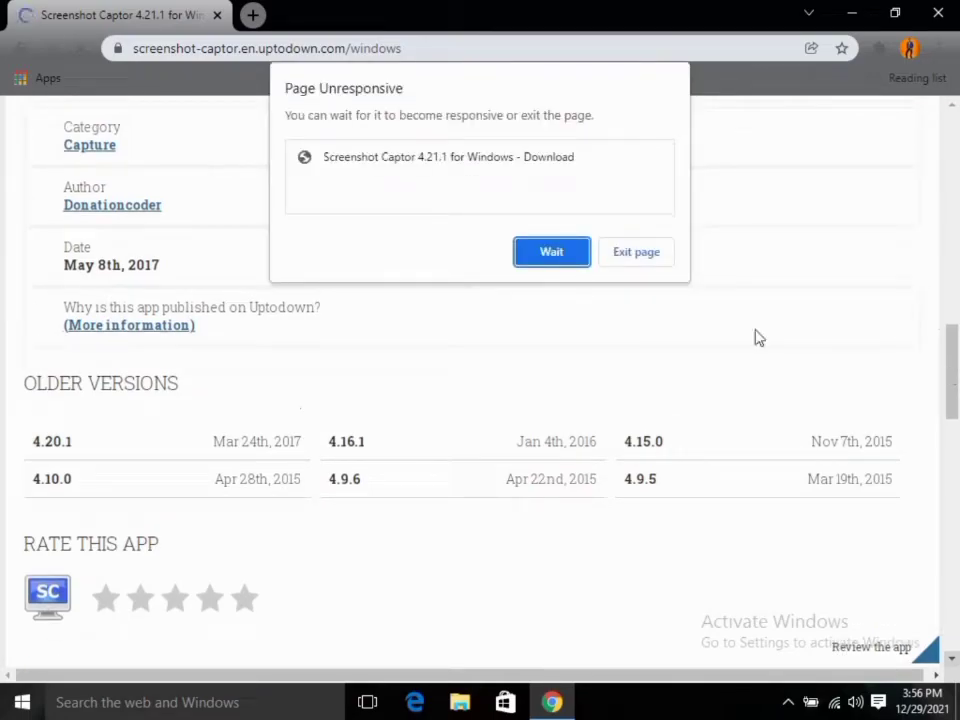
pyautogui.click(553, 255)
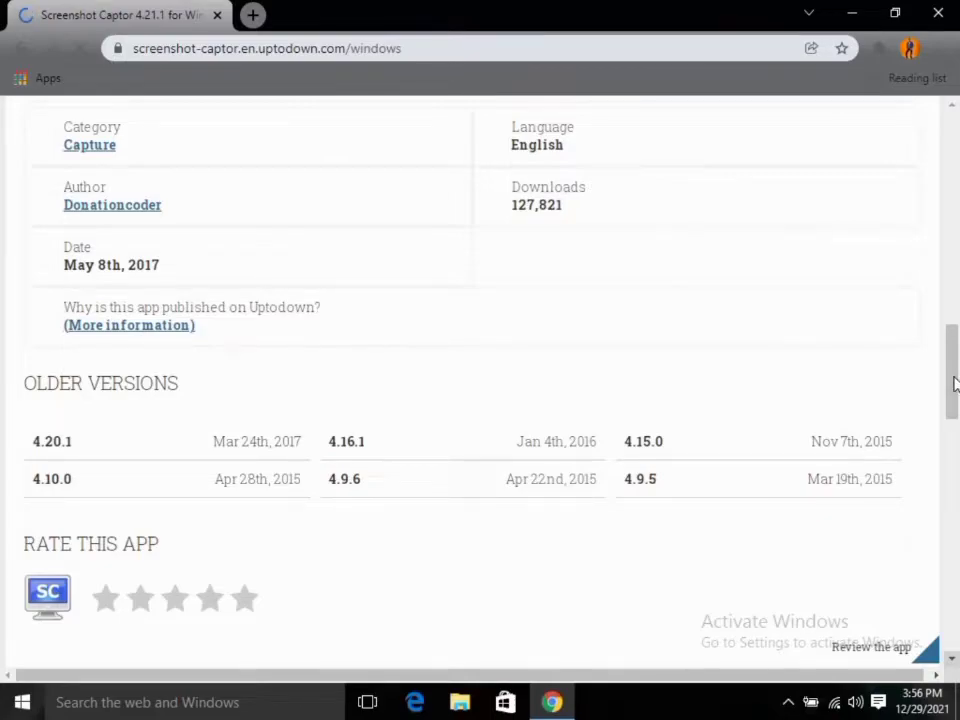
pyautogui.moveTo(953, 383); pyautogui.dragTo(945, 343)
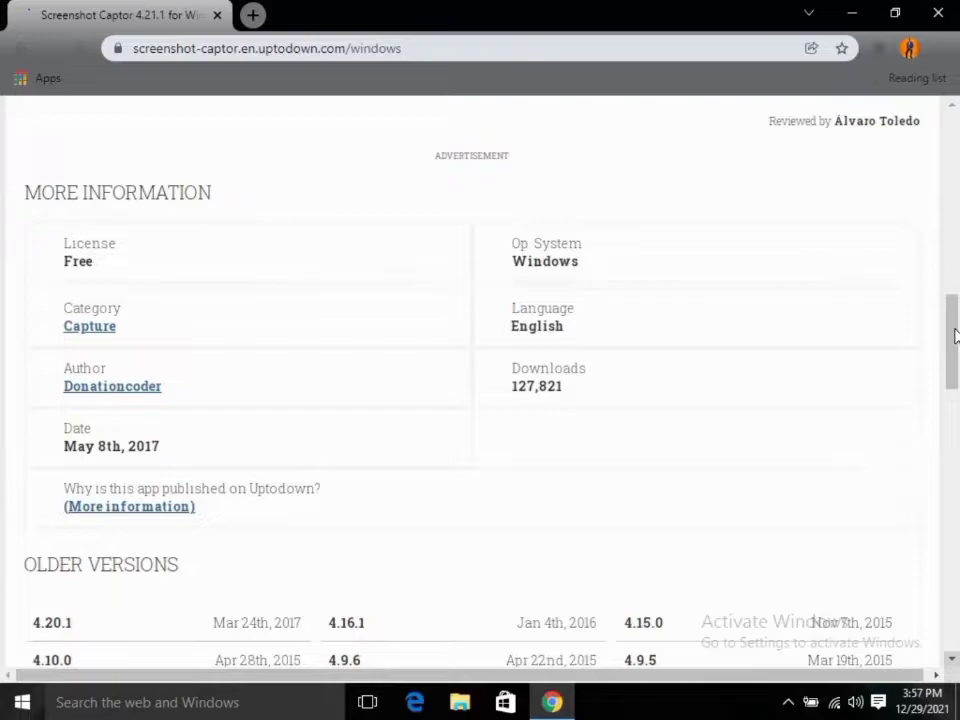
pyautogui.moveTo(953, 332); pyautogui.dragTo(943, 154)
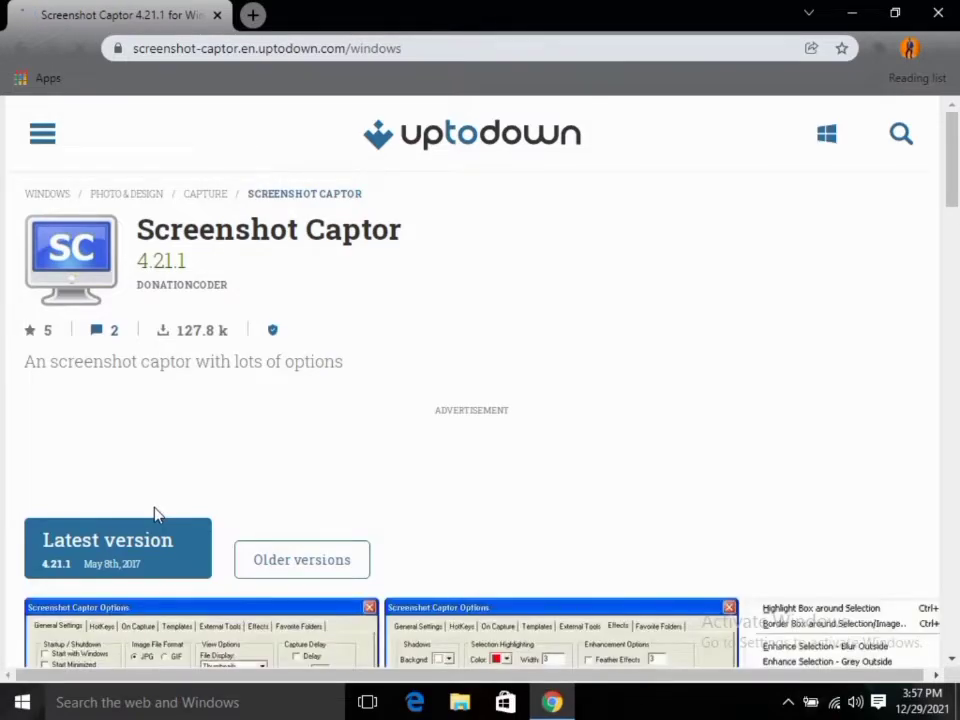
# Download the latest Screenshot Captor version, 4.21.1, from its Uptodown page.
pyautogui.click(155, 513)
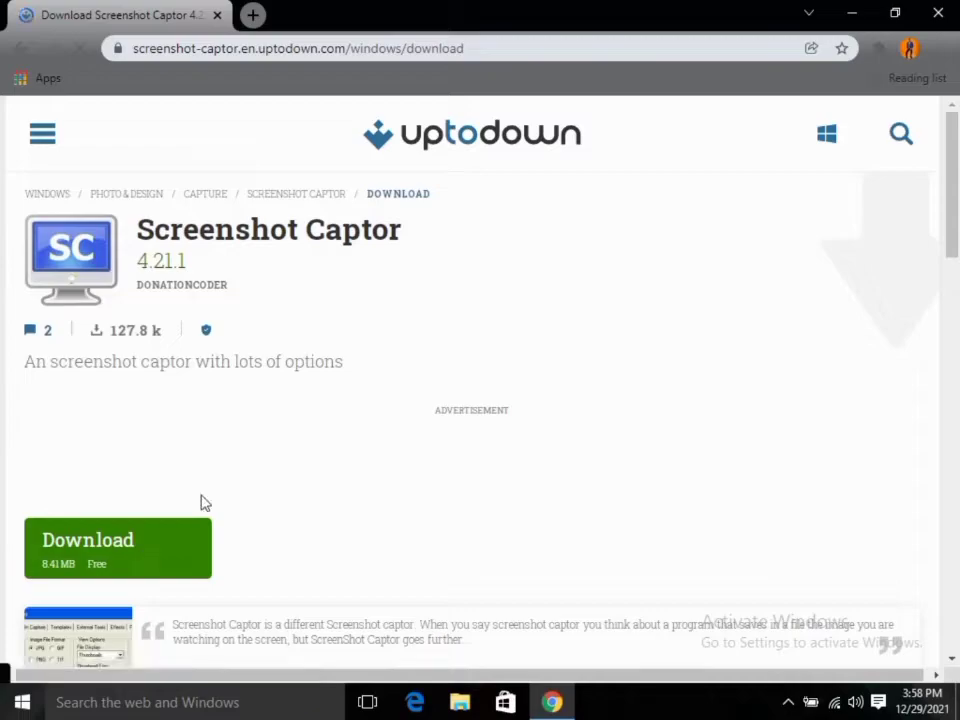
pyautogui.click(113, 560)
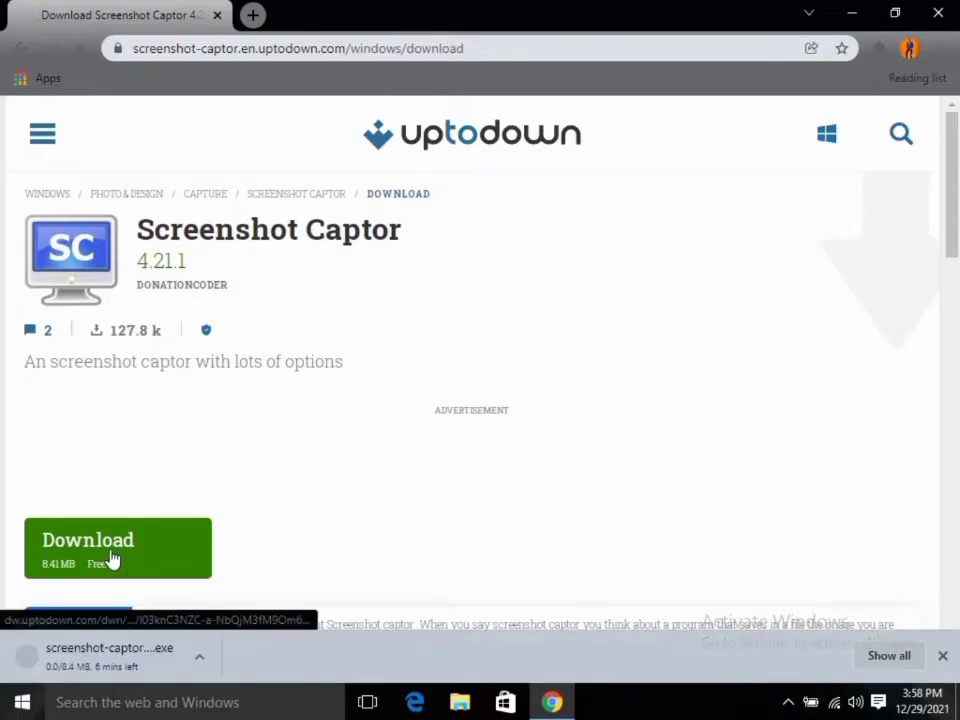
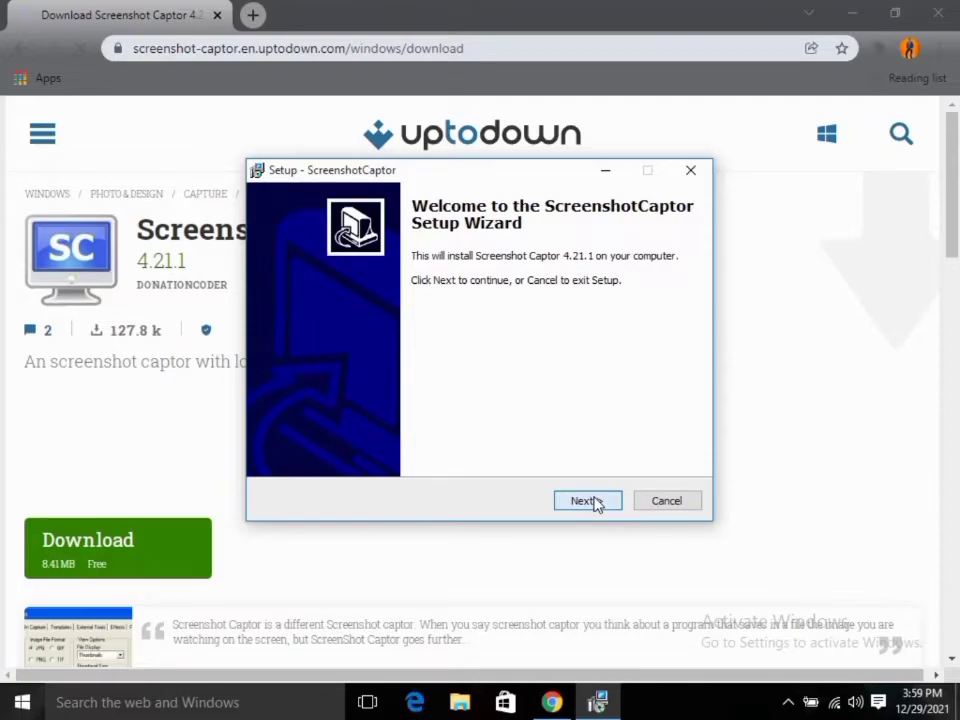
# Configure ScreenshotCaptor setup with the C:\Program Files (x86)\ScreenshotCaptor destination, the ScreenshotCaptor Start Menu folder and a desktop icon.
pyautogui.click(590, 501)
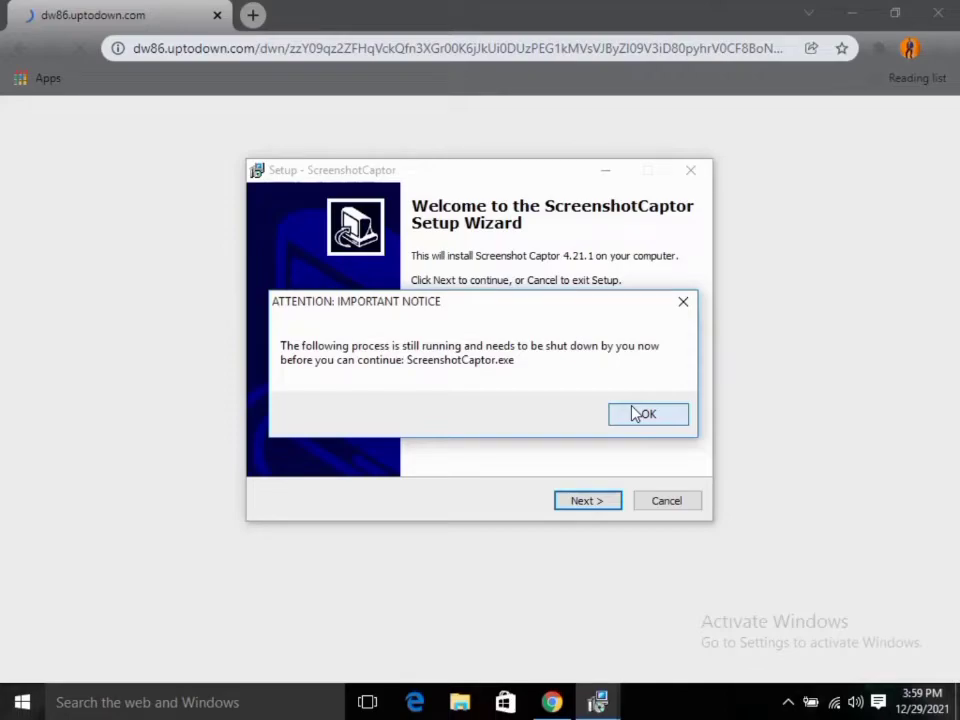
pyautogui.click(644, 414)
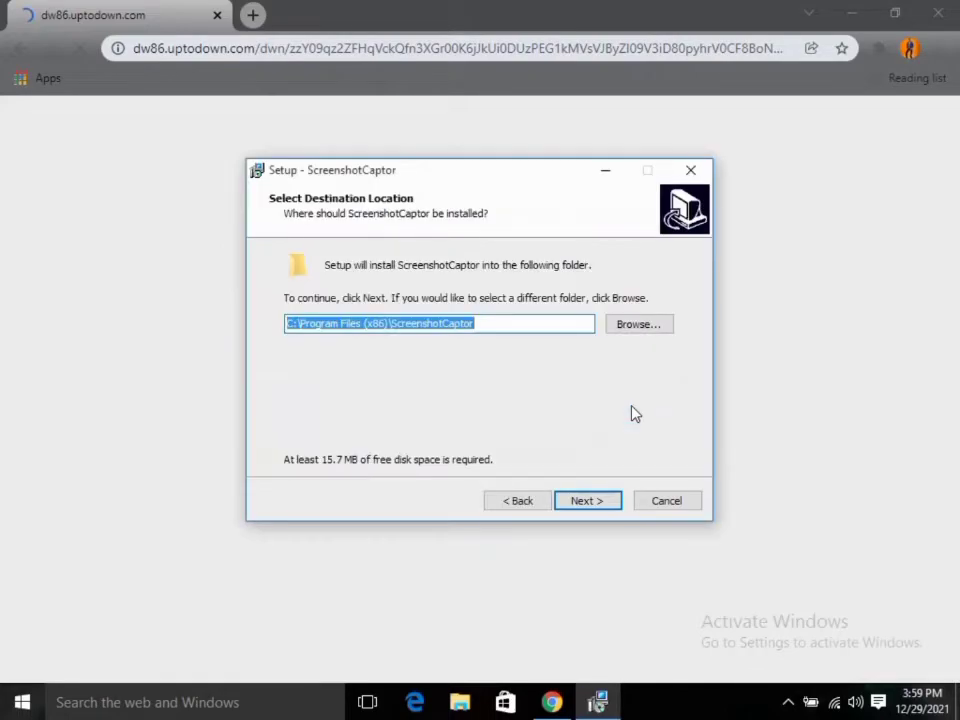
pyautogui.click(603, 505)
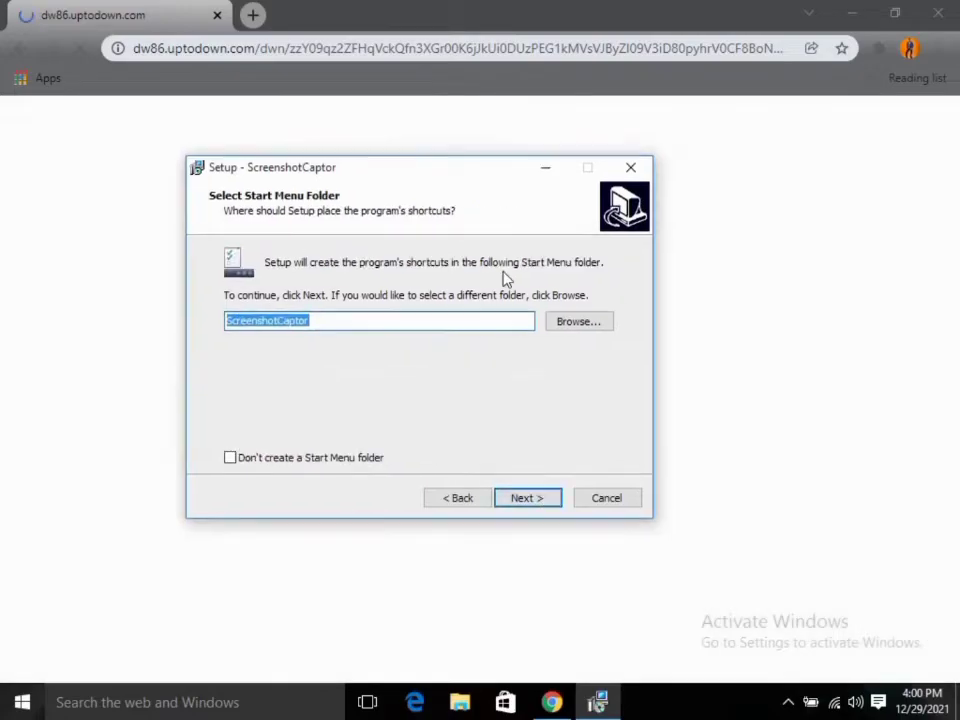
pyautogui.click(530, 499)
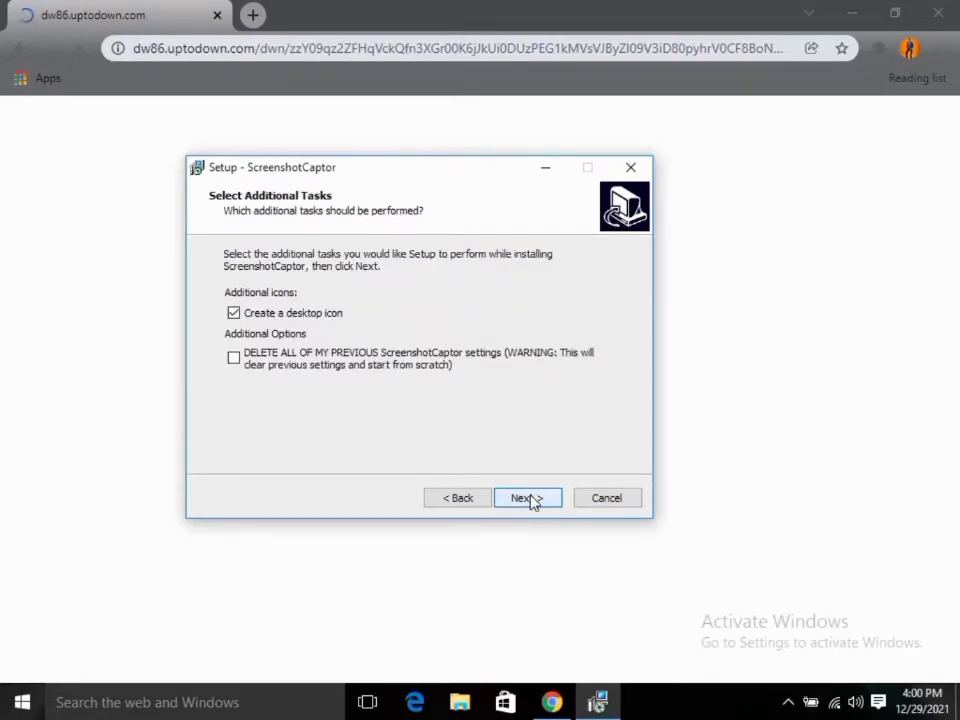
pyautogui.click(530, 499)
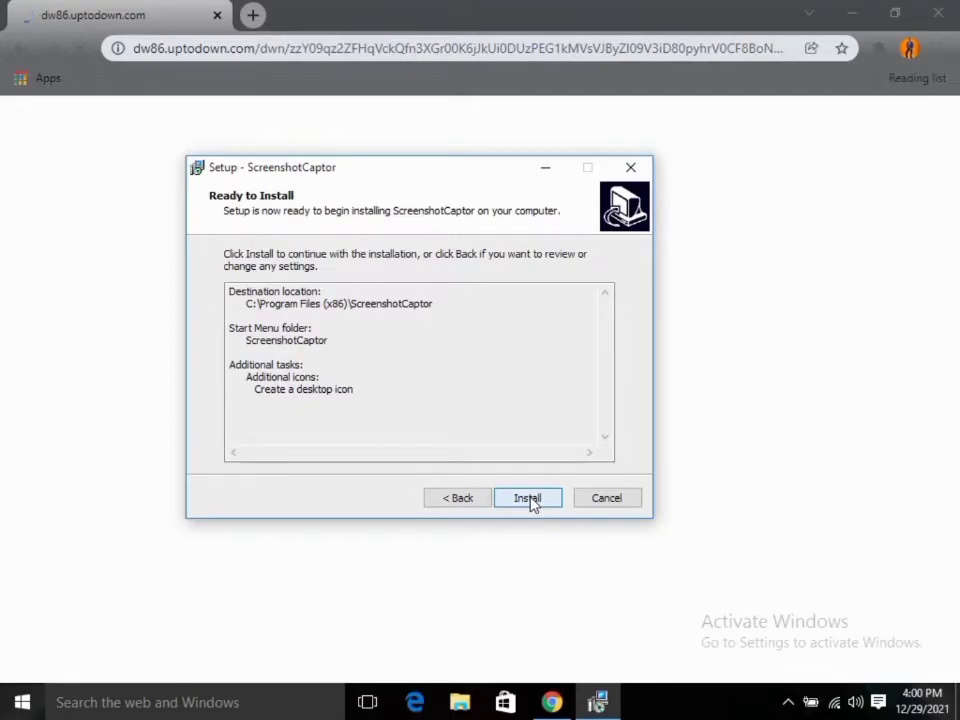
# Install ScreenshotCaptor and finish the setup wizard with the option to run the program now.
pyautogui.click(528, 498)
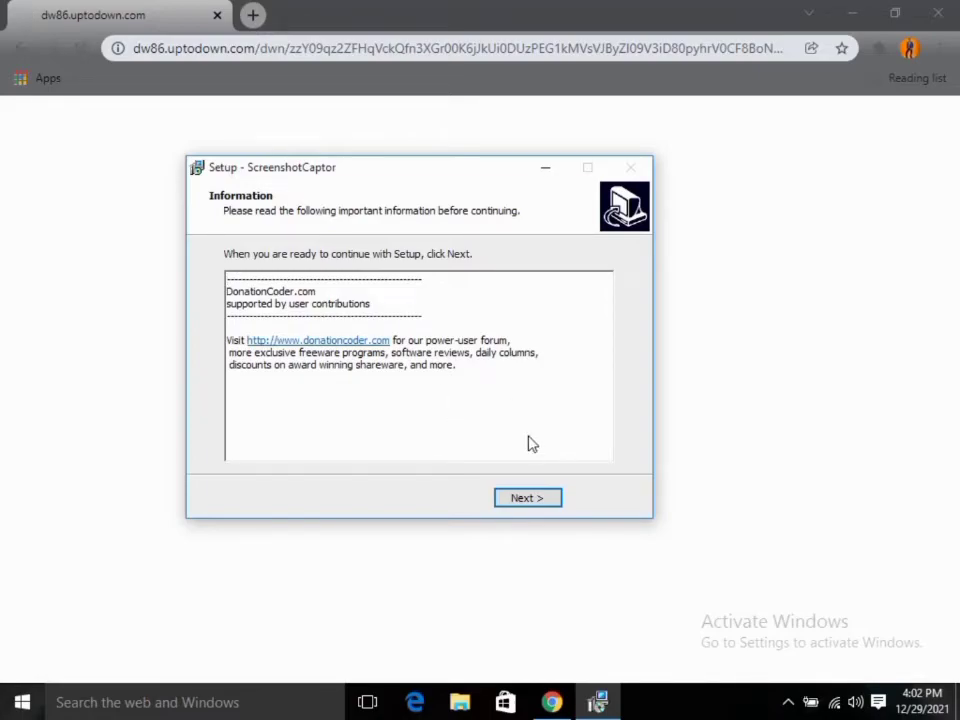
pyautogui.click(530, 498)
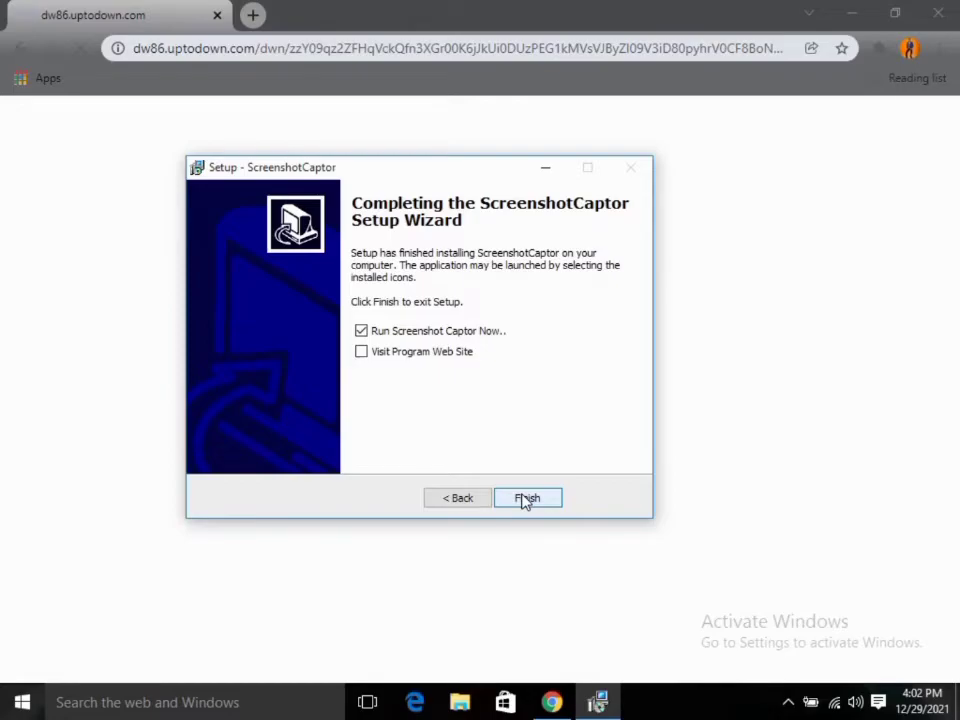
pyautogui.click(526, 497)
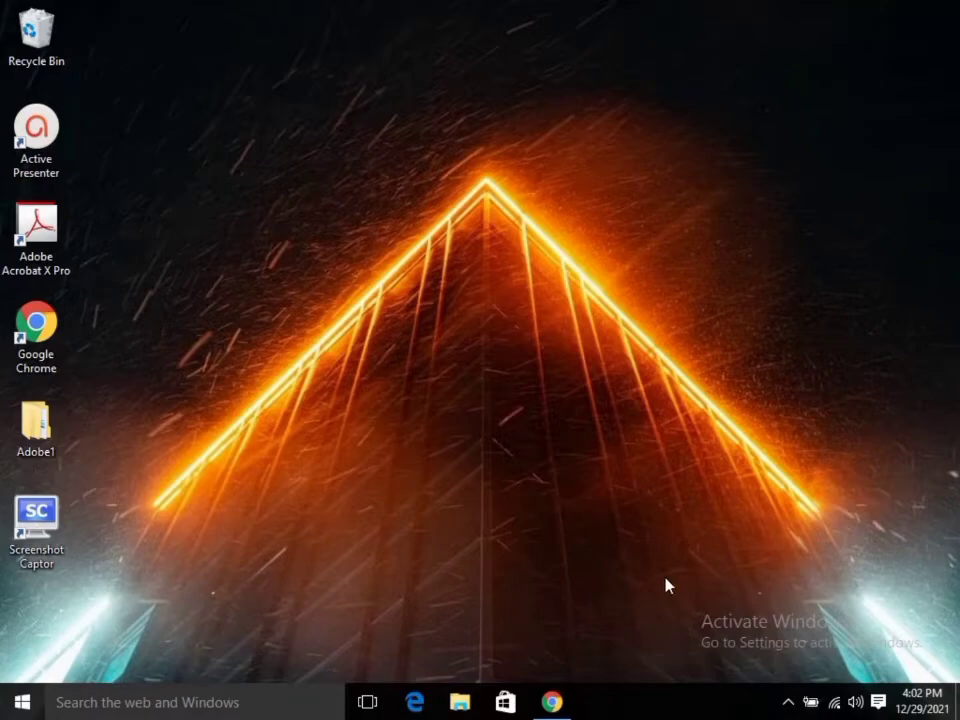
# Open the running Screenshot Captor, grab a screenshot of the entire workspace and close the new screenshot dialog.
pyautogui.click(787, 702)
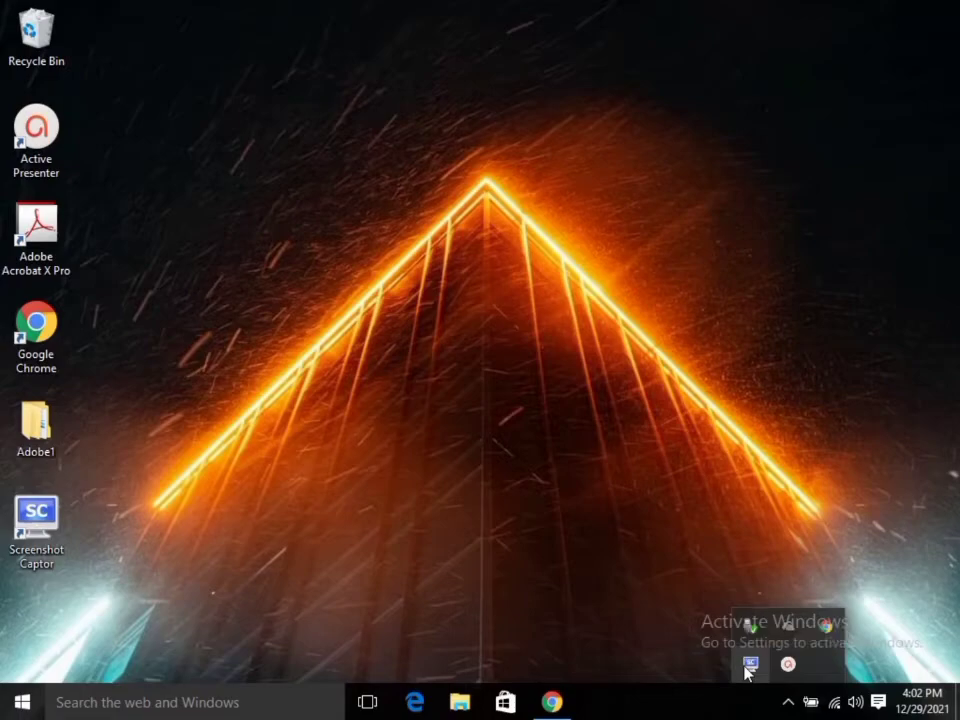
pyautogui.click(750, 665)
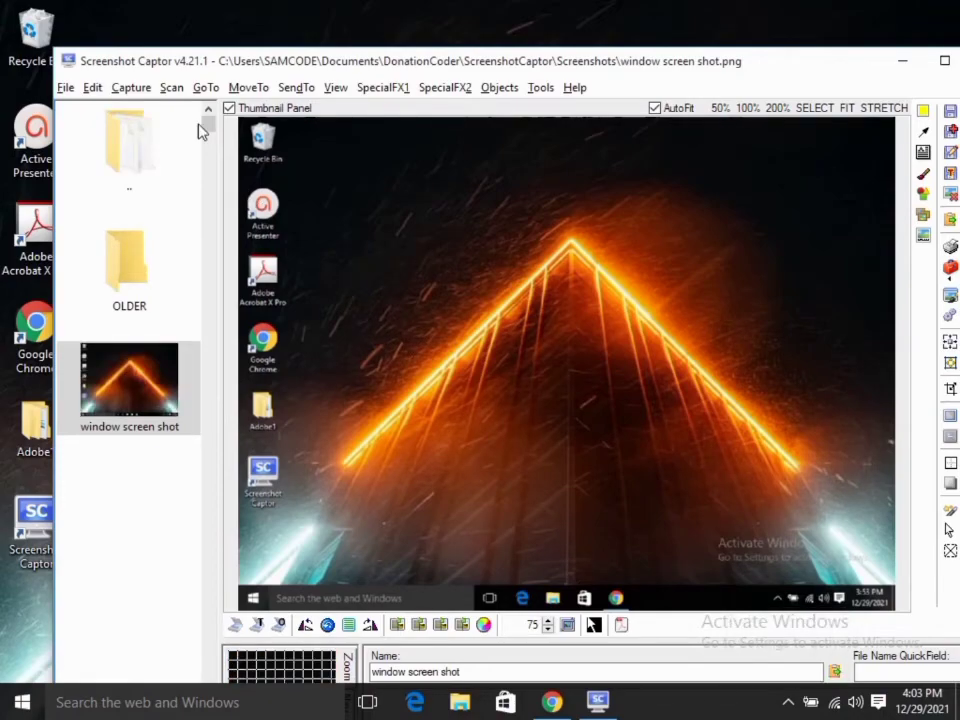
pyautogui.click(140, 90)
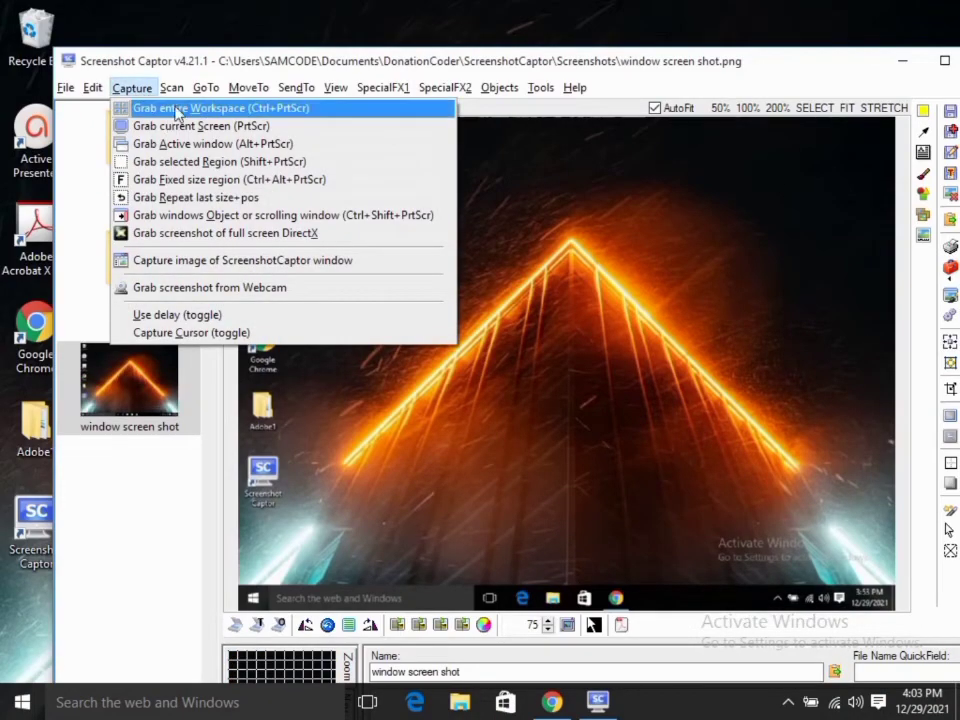
pyautogui.click(176, 108)
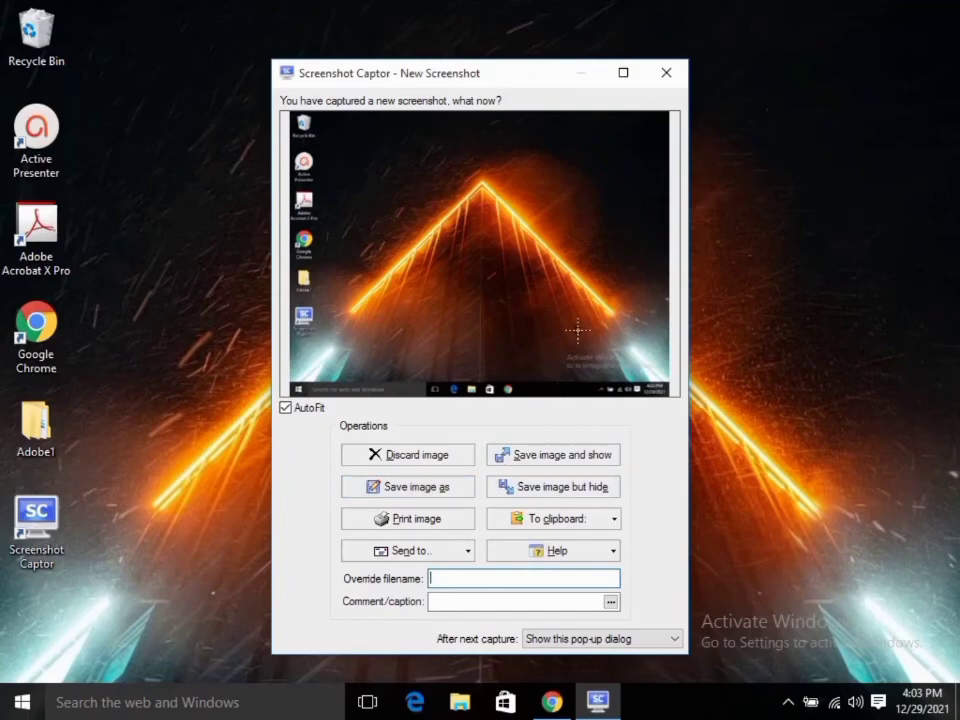
pyautogui.click(667, 73)
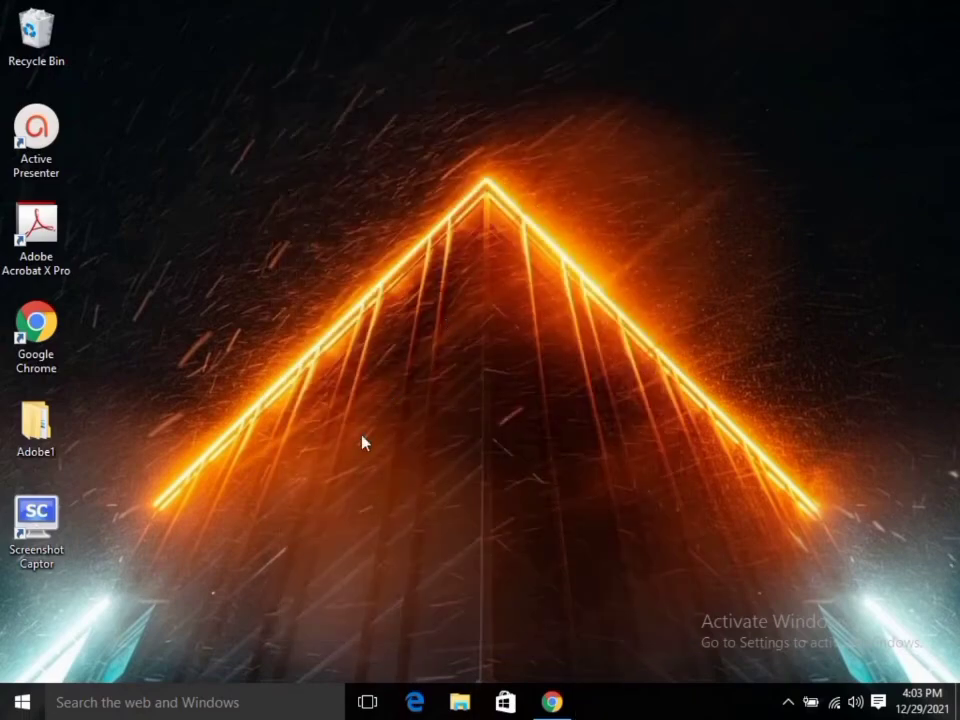